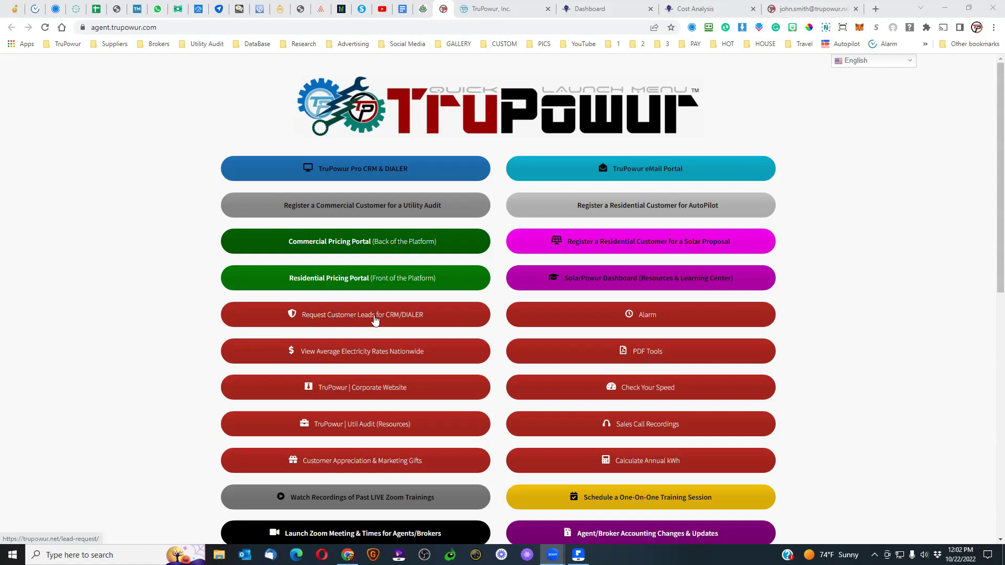
- Open the Lead Request form for CRM/dialer customer leads and scroll down to its blank fields
{"action": "left_click", "coordinate": [366, 317]}
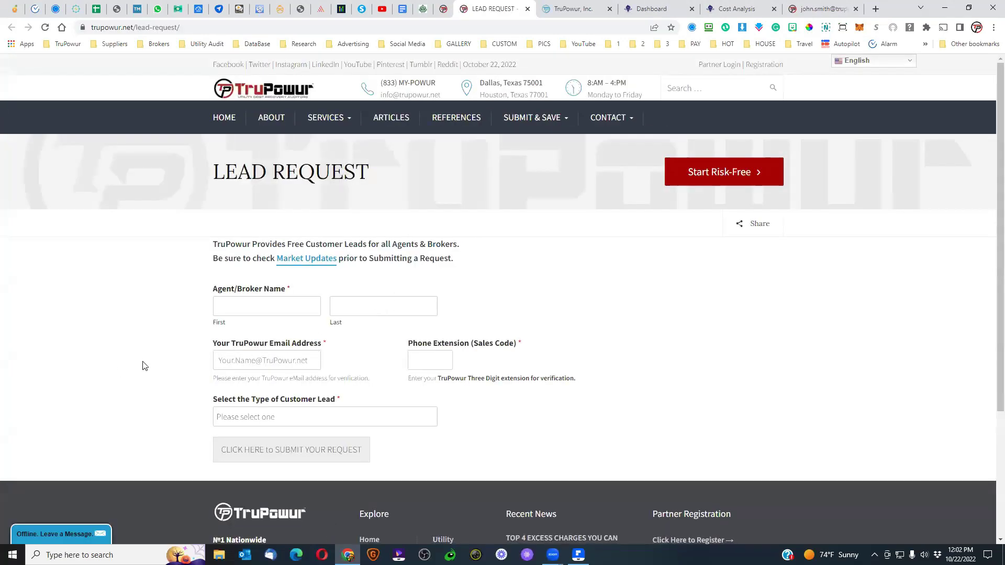
{"action": "scroll", "coordinate": [142, 366], "scroll_direction": "down", "scroll_amount": 1}
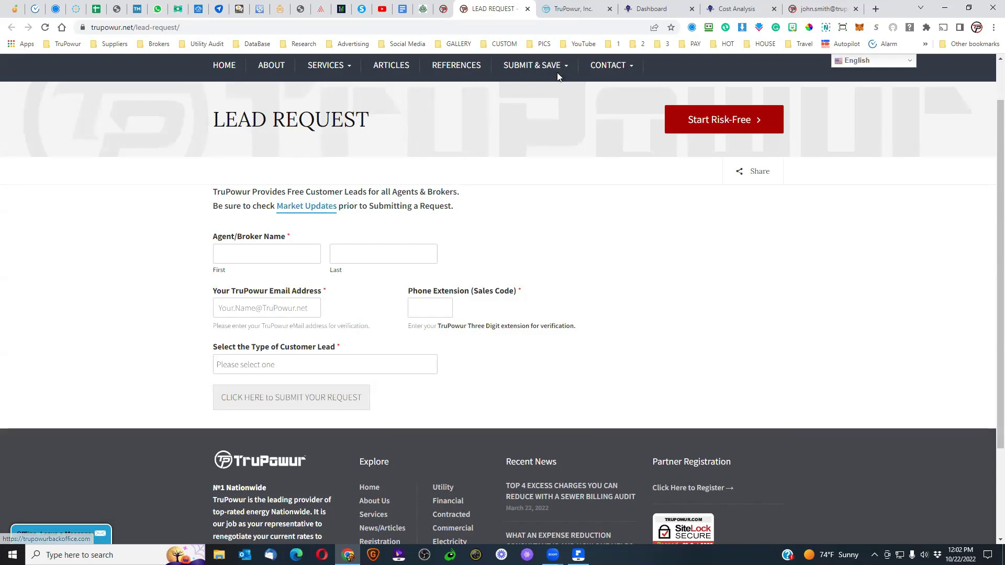
- From the Dashboard's Market Updates list, open the 10/20/2022 market update
{"action": "left_click", "coordinate": [659, 9]}
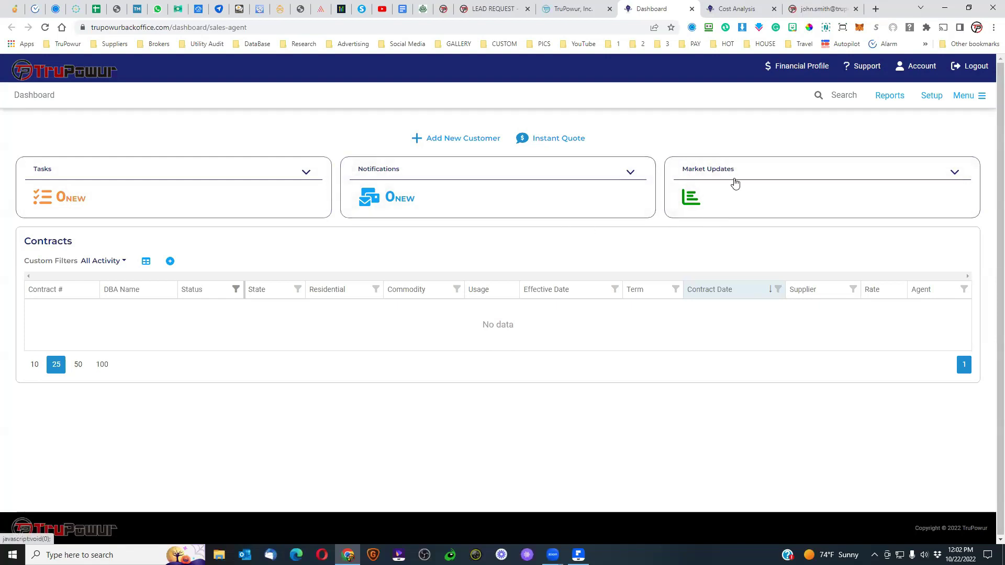
{"action": "left_click", "coordinate": [696, 200]}
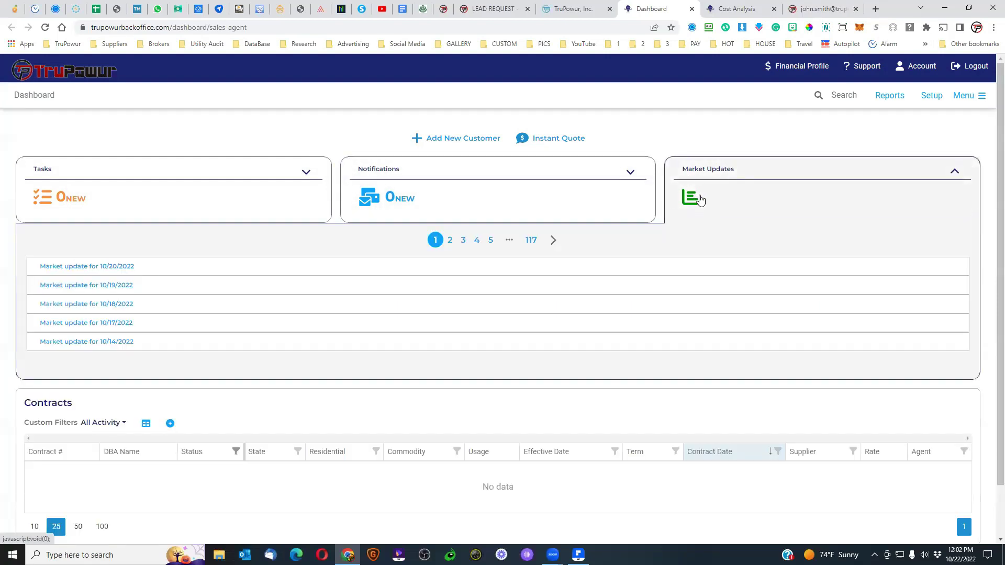
{"action": "left_click", "coordinate": [101, 268]}
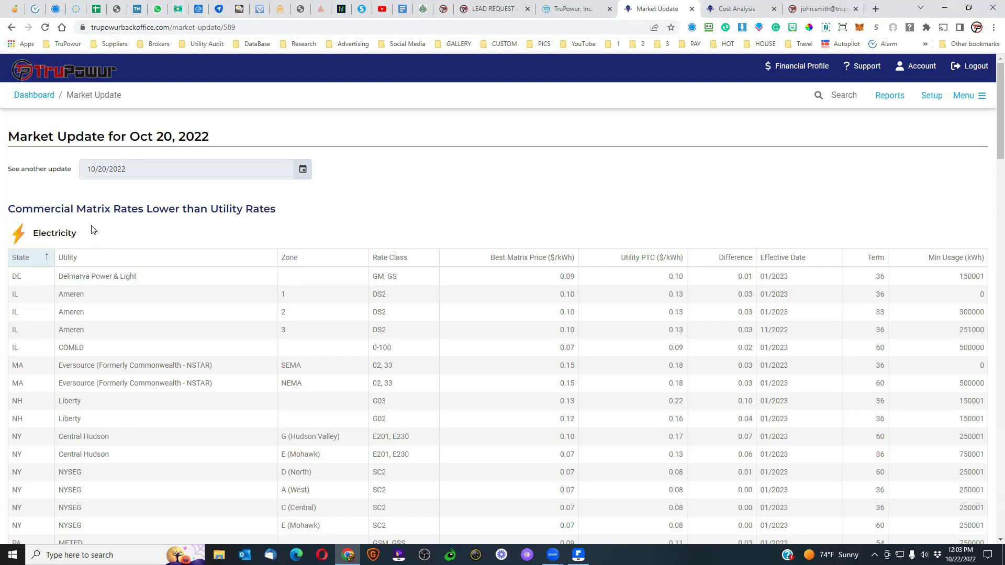
{"action": "scroll", "coordinate": [50, 225], "scroll_direction": "down", "scroll_amount": 1}
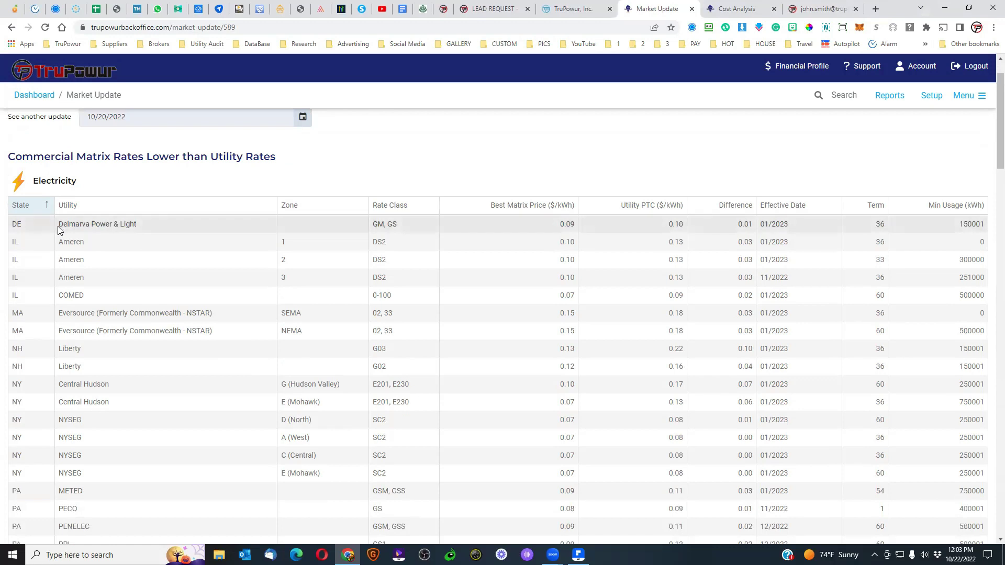
{"action": "scroll", "coordinate": [57, 226], "scroll_direction": "down", "scroll_amount": 1}
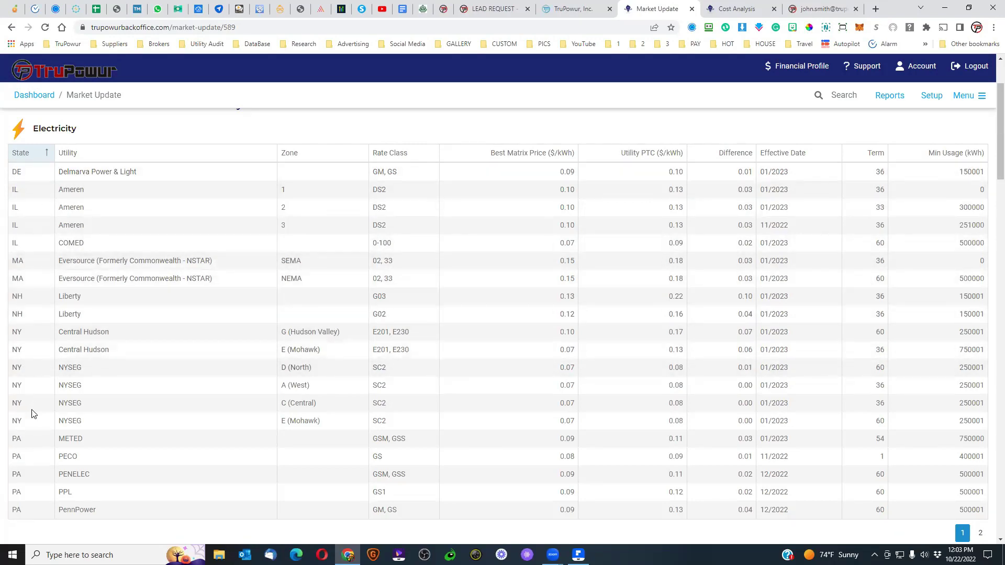
{"action": "scroll", "coordinate": [106, 415], "scroll_direction": "down", "scroll_amount": 4}
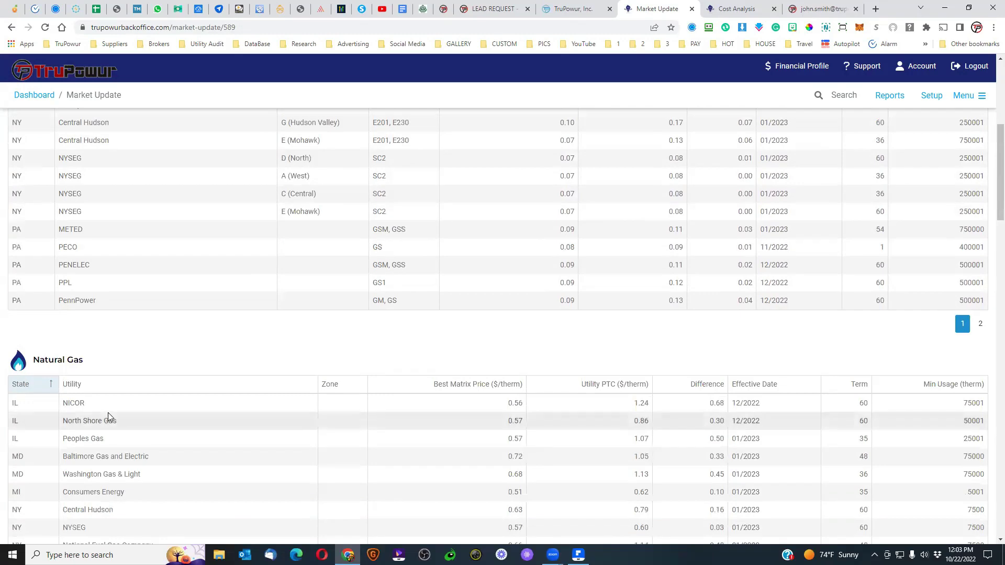
{"action": "scroll", "coordinate": [108, 415], "scroll_direction": "down", "scroll_amount": 7}
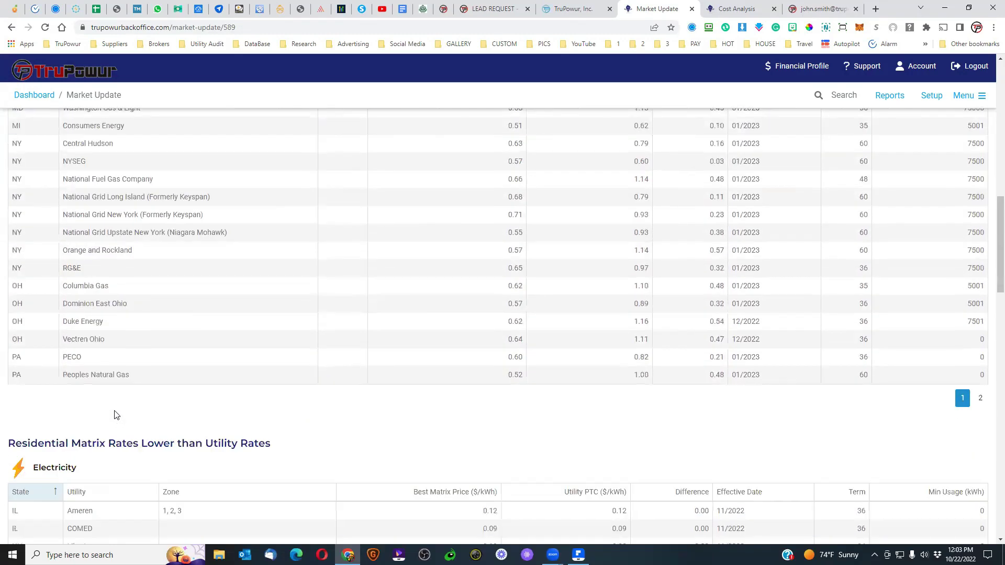
{"action": "scroll", "coordinate": [115, 417], "scroll_direction": "down", "scroll_amount": 4}
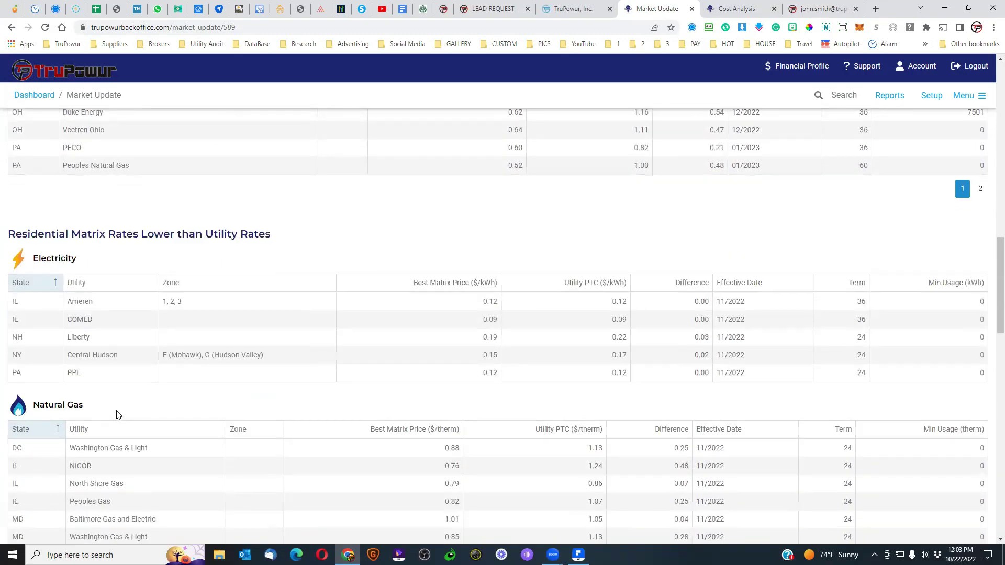
{"action": "scroll", "coordinate": [118, 414], "scroll_direction": "down", "scroll_amount": 3}
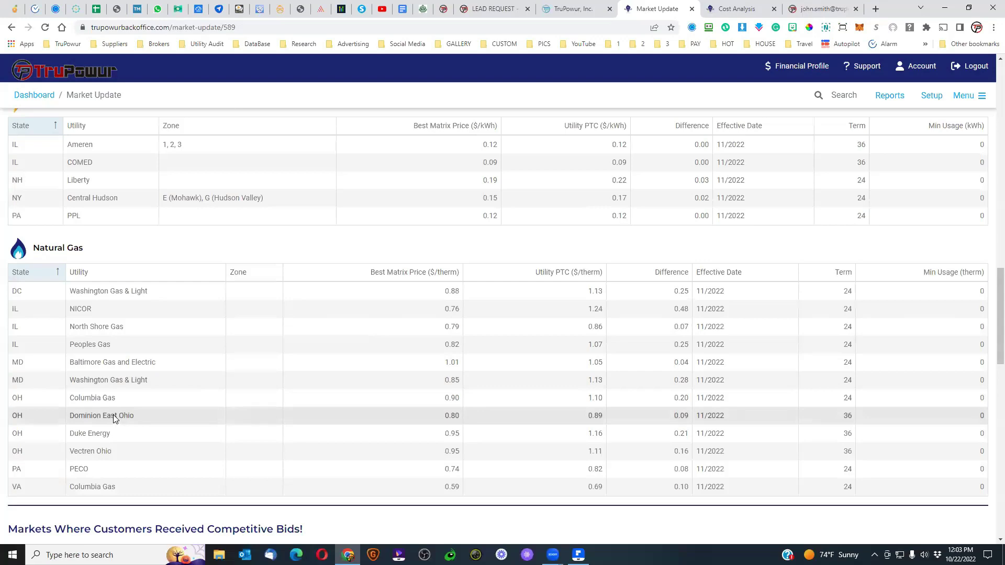
{"action": "scroll", "coordinate": [113, 415], "scroll_direction": "up", "scroll_amount": 20}
{"action": "scroll", "coordinate": [124, 403], "scroll_direction": "up", "scroll_amount": 6}
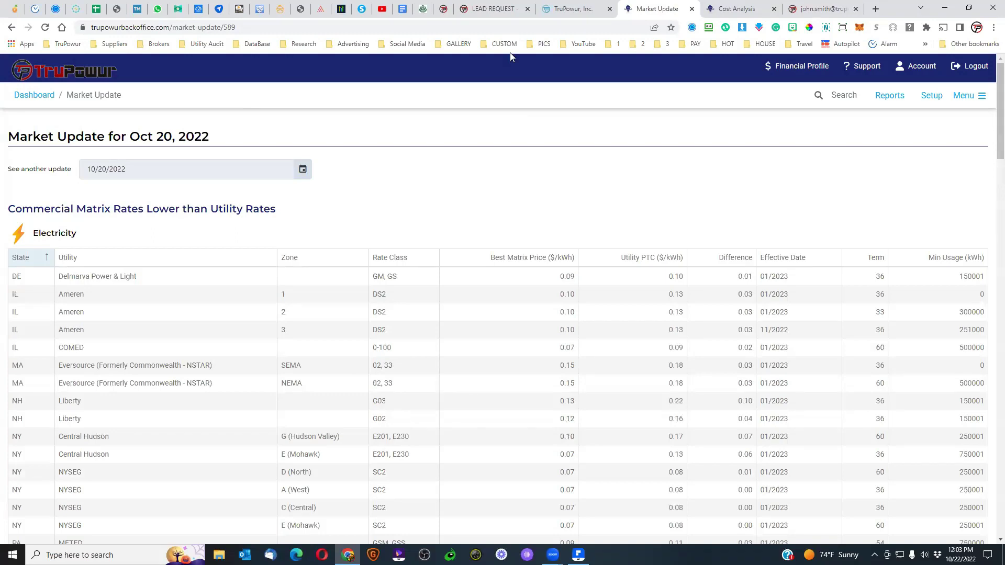
- On the Lead Request form, choose Residential Customer Leads (Electric Only) and view its offered states
{"action": "left_click", "coordinate": [495, 13]}
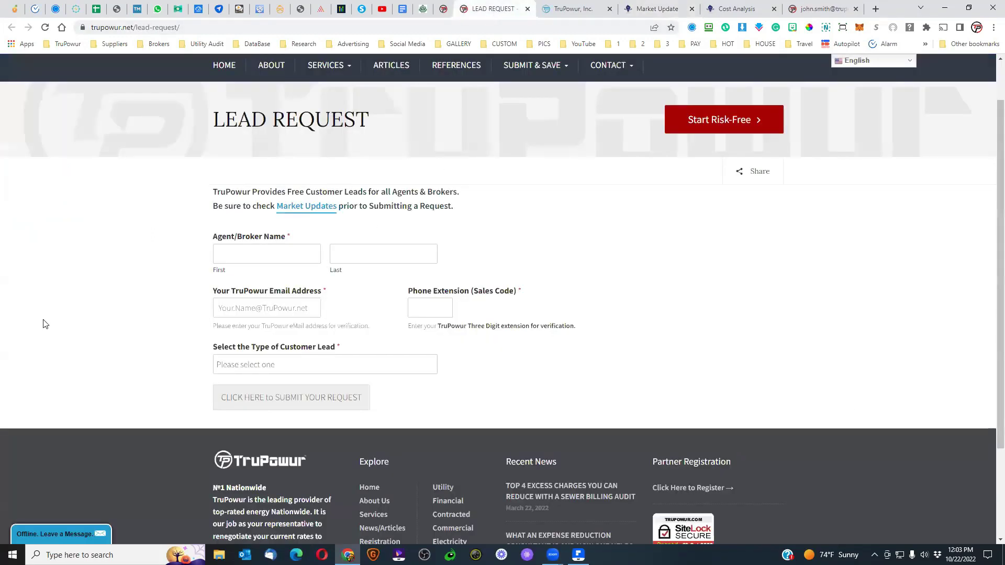
{"action": "scroll", "coordinate": [136, 325], "scroll_direction": "down", "scroll_amount": 2}
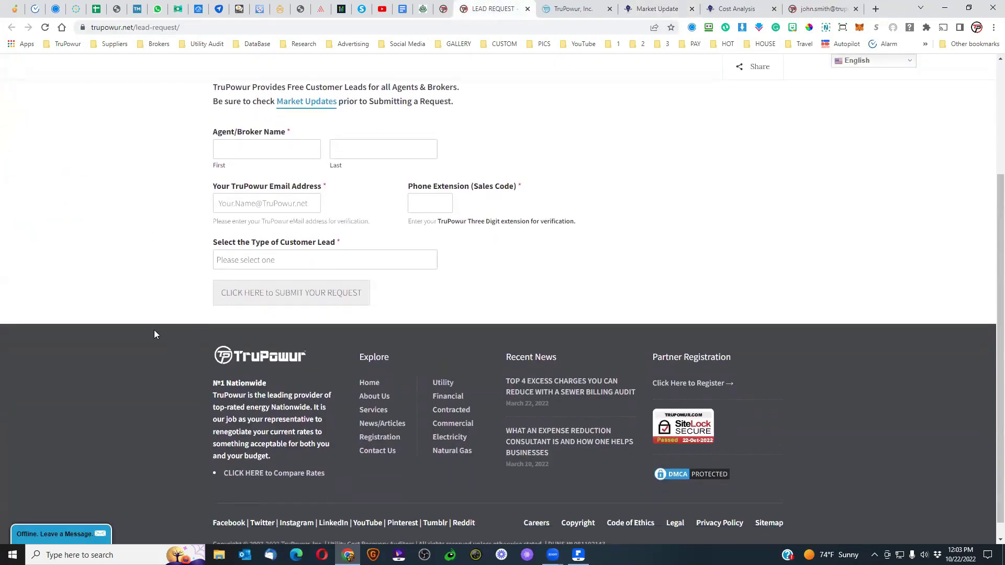
{"action": "left_click", "coordinate": [314, 260]}
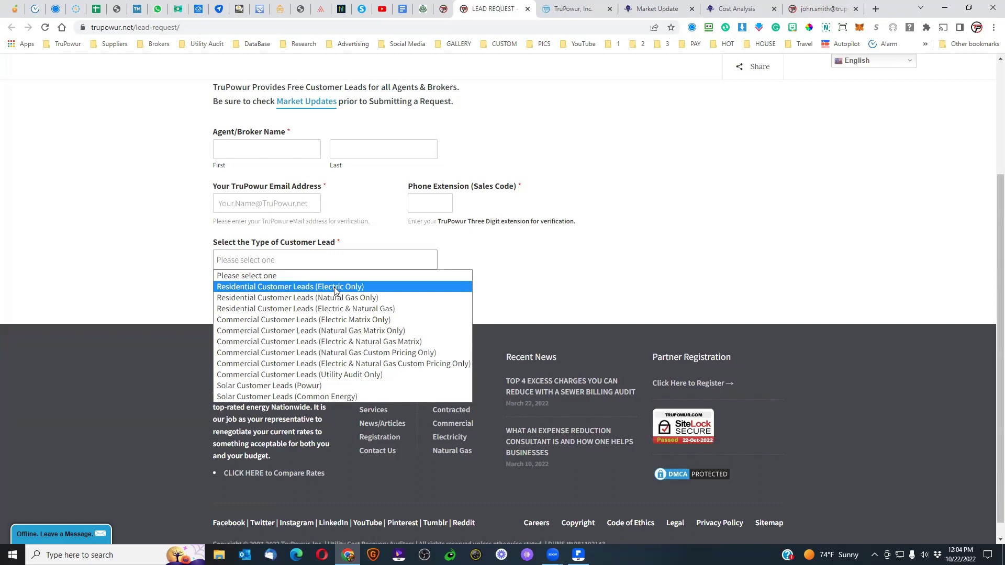
{"action": "left_click", "coordinate": [336, 289]}
{"action": "left_click", "coordinate": [323, 303]}
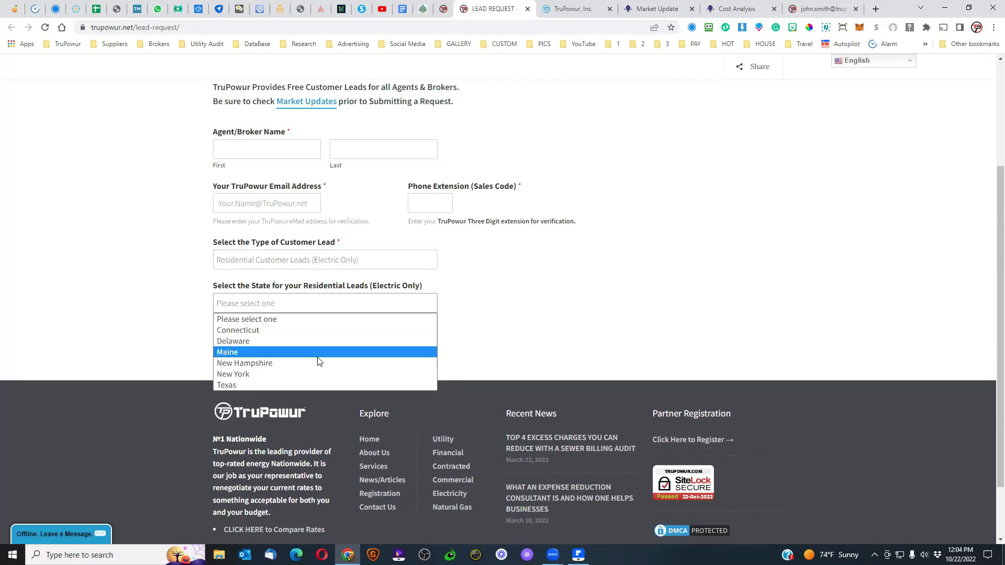
- Compare states offered for gas-only and combined electric & gas leads, then return to the Market Update
{"action": "left_click", "coordinate": [339, 264]}
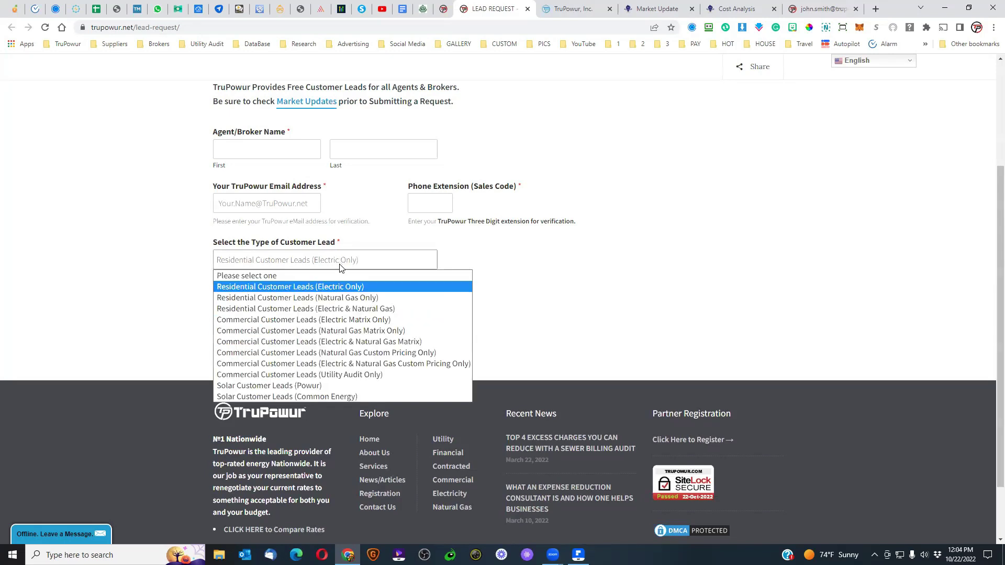
{"action": "left_click", "coordinate": [331, 297]}
{"action": "left_click", "coordinate": [330, 301]}
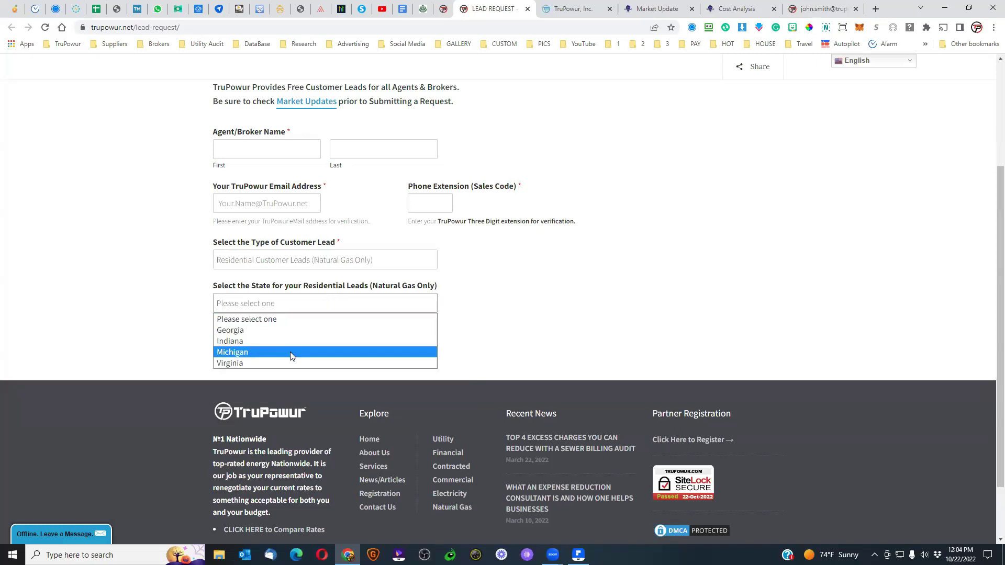
{"action": "left_click", "coordinate": [320, 265]}
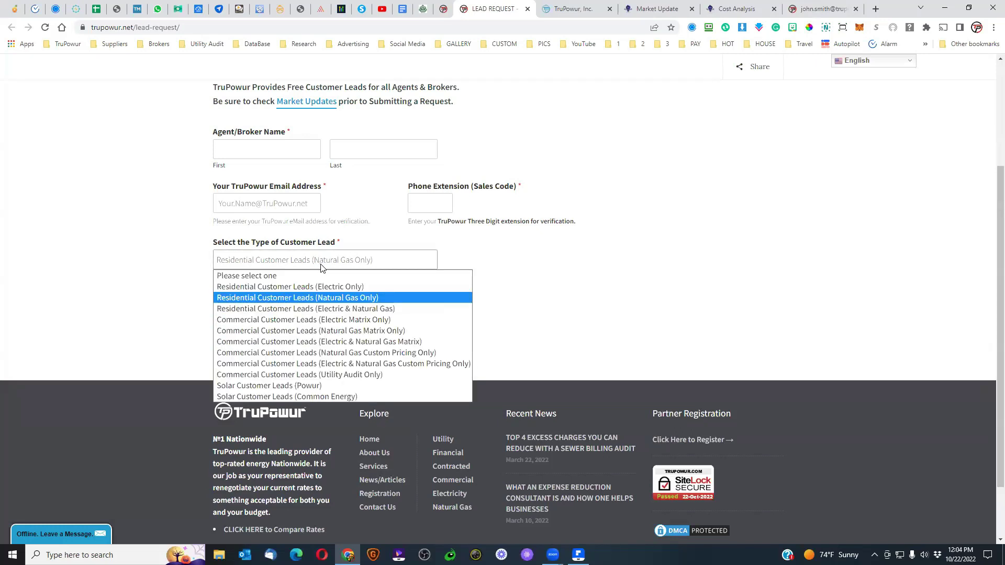
{"action": "left_click", "coordinate": [299, 309]}
{"action": "left_click", "coordinate": [306, 308]}
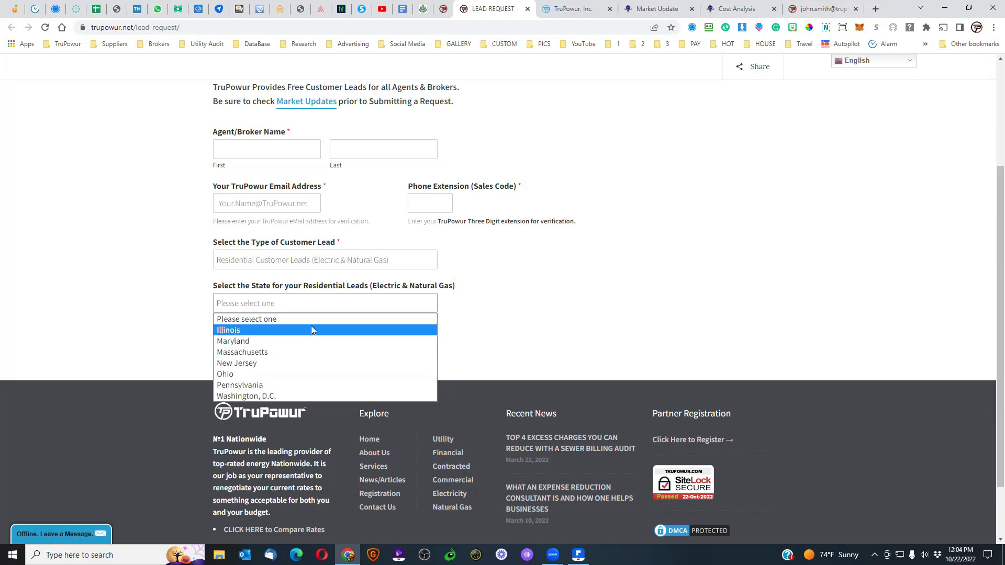
{"action": "left_click", "coordinate": [499, 264]}
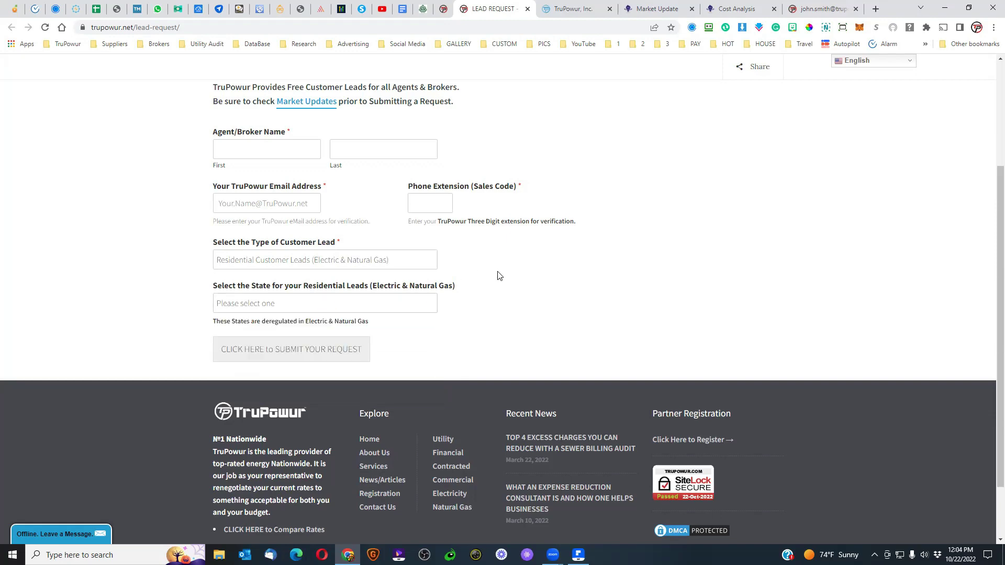
{"action": "left_click", "coordinate": [654, 11]}
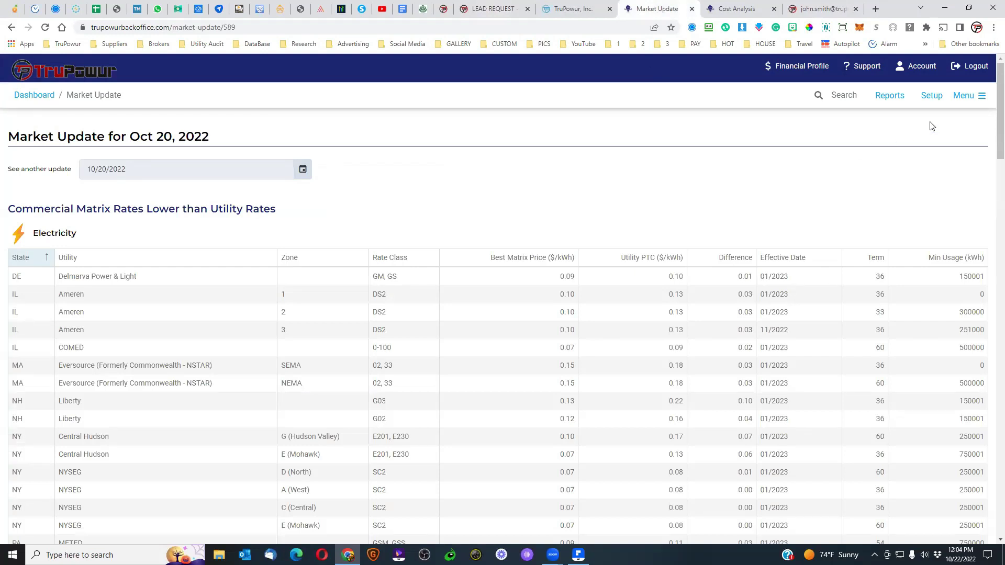
- Go to Market Overview via the Menu and display the Residential Market state map
{"action": "left_click", "coordinate": [967, 101]}
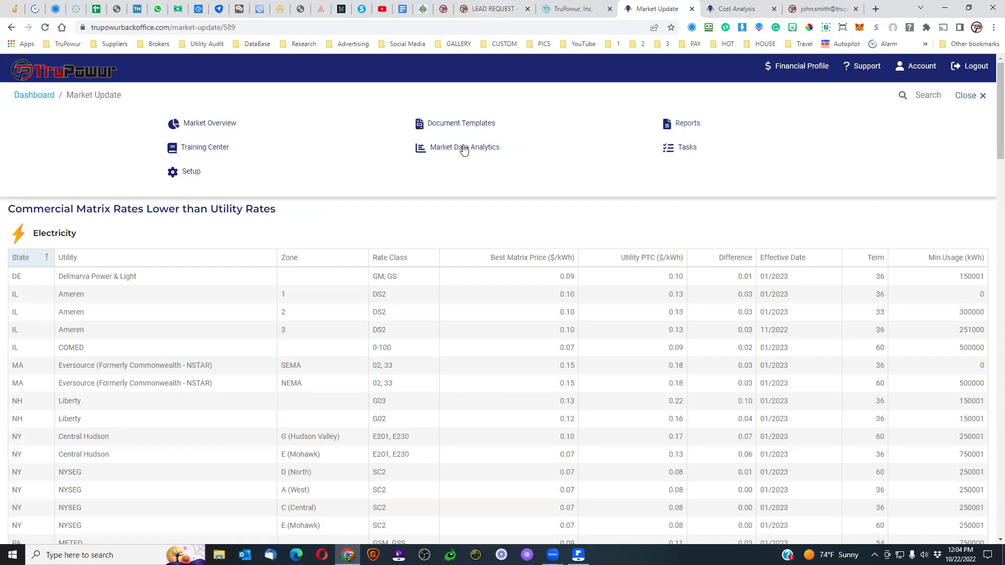
{"action": "left_click", "coordinate": [203, 127]}
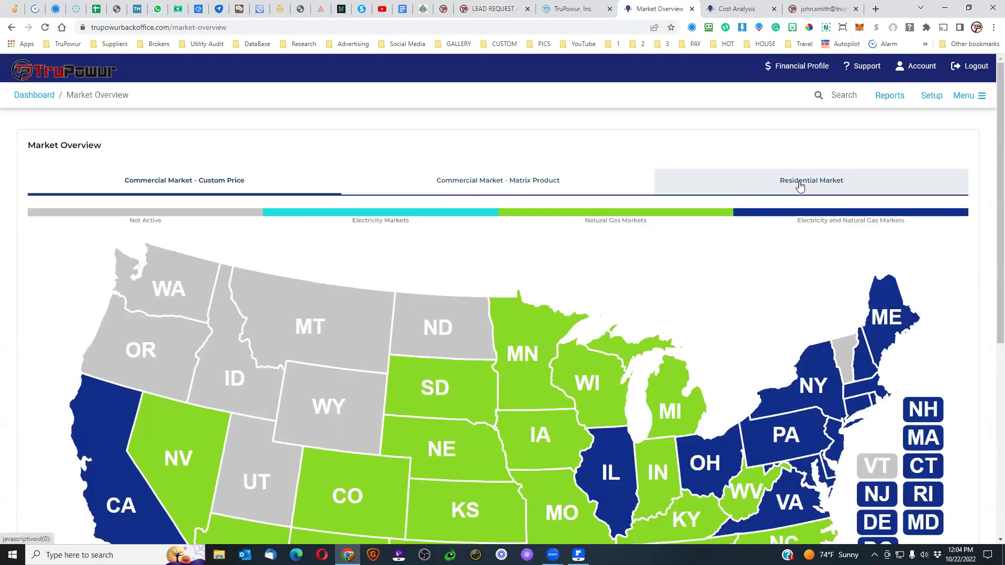
{"action": "left_click", "coordinate": [799, 184]}
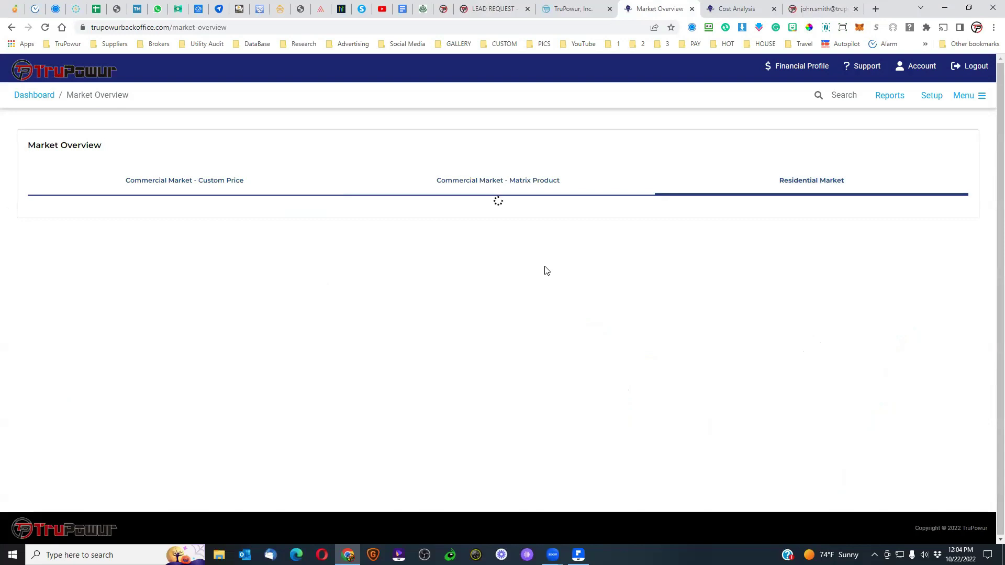
{"action": "scroll", "coordinate": [572, 262], "scroll_direction": "down", "scroll_amount": 2}
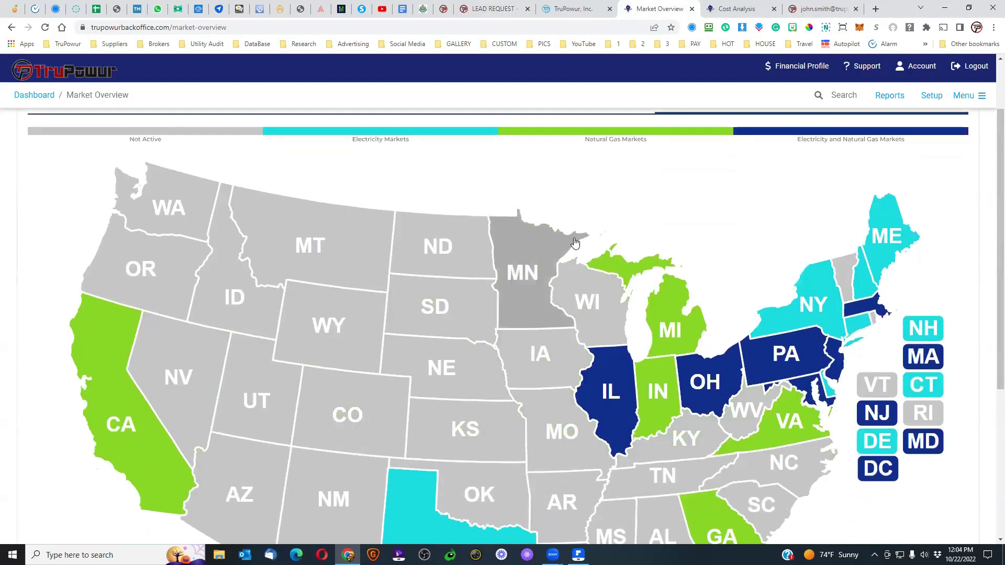
{"action": "scroll", "coordinate": [574, 242], "scroll_direction": "down", "scroll_amount": 2}
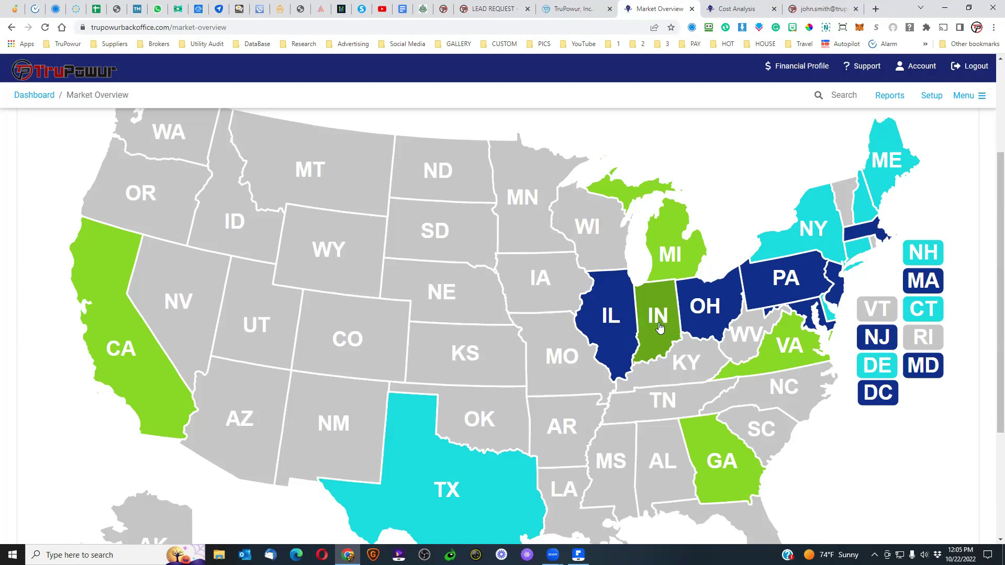
{"action": "scroll", "coordinate": [661, 328], "scroll_direction": "up", "scroll_amount": 1}
{"action": "scroll", "coordinate": [661, 328], "scroll_direction": "up", "scroll_amount": 2}
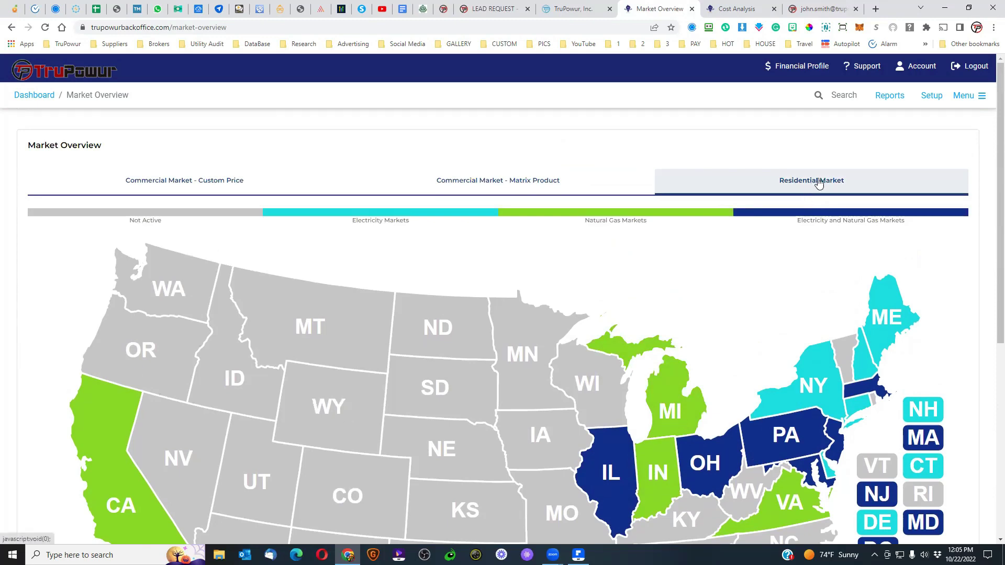
{"action": "scroll", "coordinate": [707, 278], "scroll_direction": "down", "scroll_amount": 1}
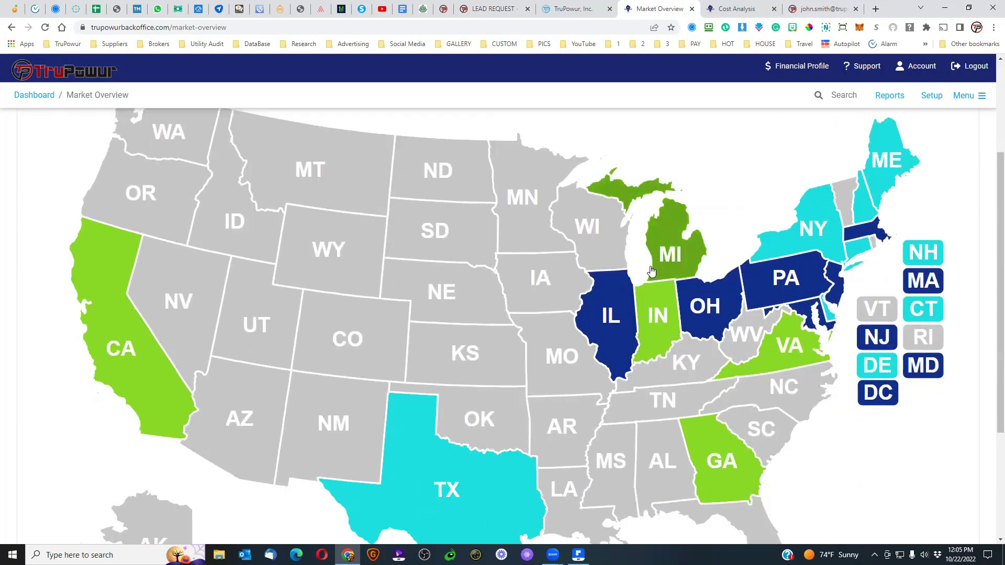
- Set the lead type to Residential Customer Leads (Electric Only), review its states, and return to the map
{"action": "left_click", "coordinate": [502, 10]}
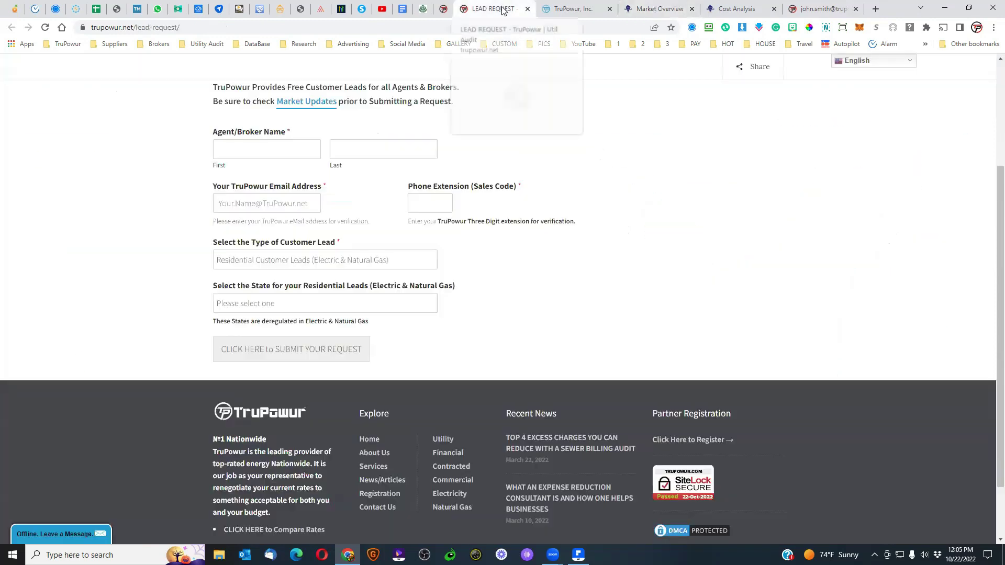
{"action": "left_click", "coordinate": [323, 263]}
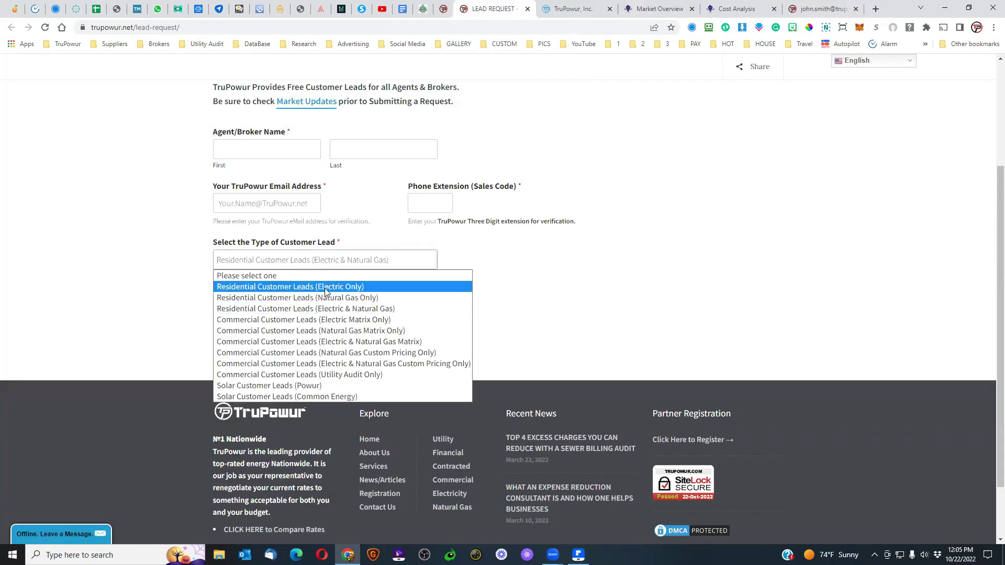
{"action": "left_click", "coordinate": [325, 287]}
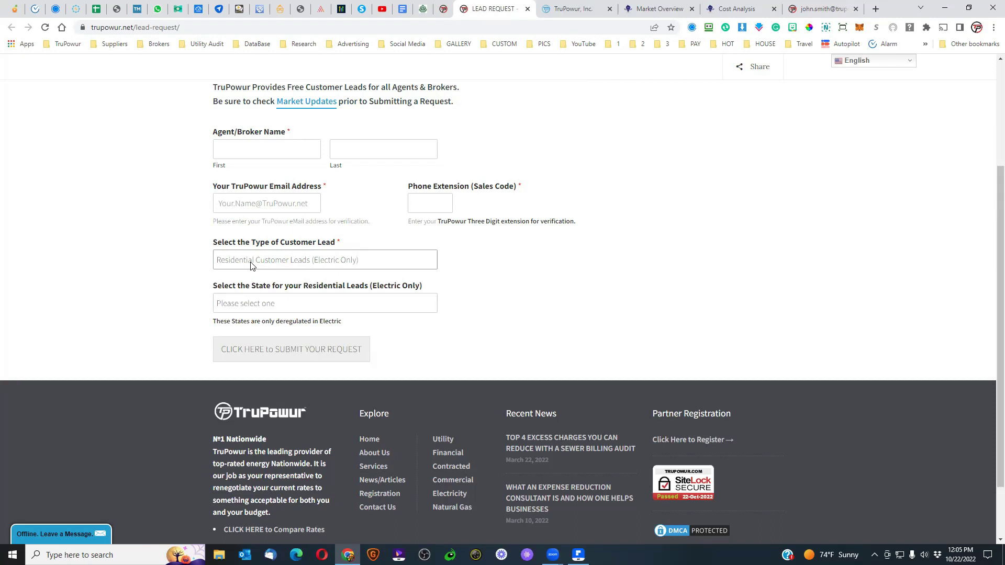
{"action": "left_click", "coordinate": [306, 308]}
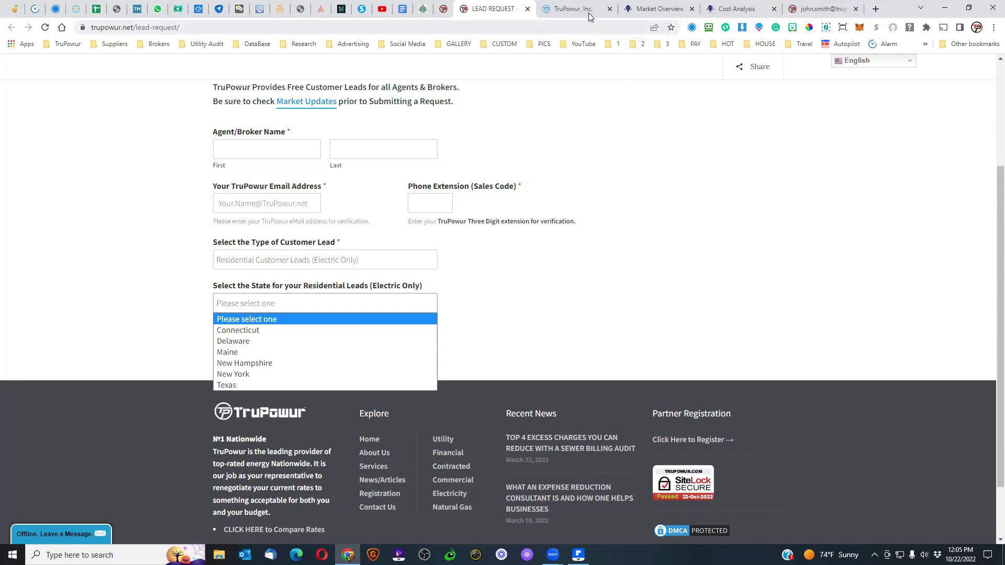
{"action": "left_click", "coordinate": [660, 9]}
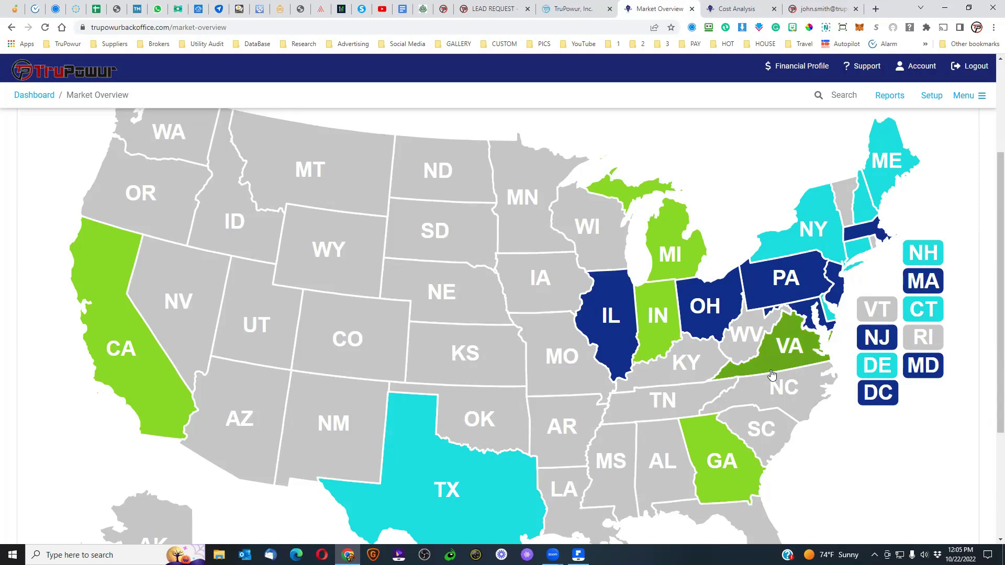
- View the Commercial Market - Custom Price map, then open the lead type list on the request form
{"action": "scroll", "coordinate": [471, 352], "scroll_direction": "up", "scroll_amount": 3}
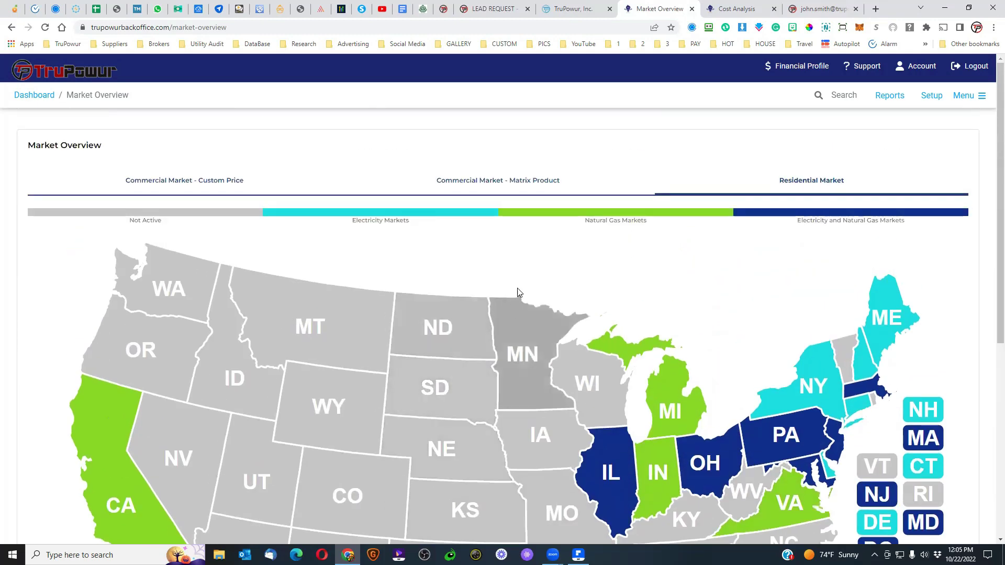
{"action": "left_click", "coordinate": [218, 187]}
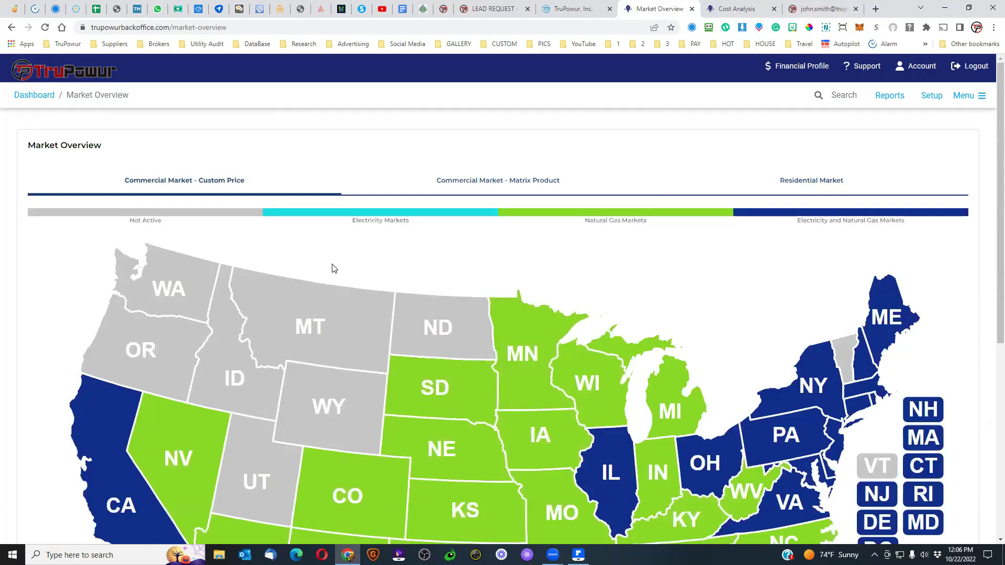
{"action": "scroll", "coordinate": [442, 270], "scroll_direction": "down", "scroll_amount": 2}
{"action": "scroll", "coordinate": [439, 277], "scroll_direction": "down", "scroll_amount": 1}
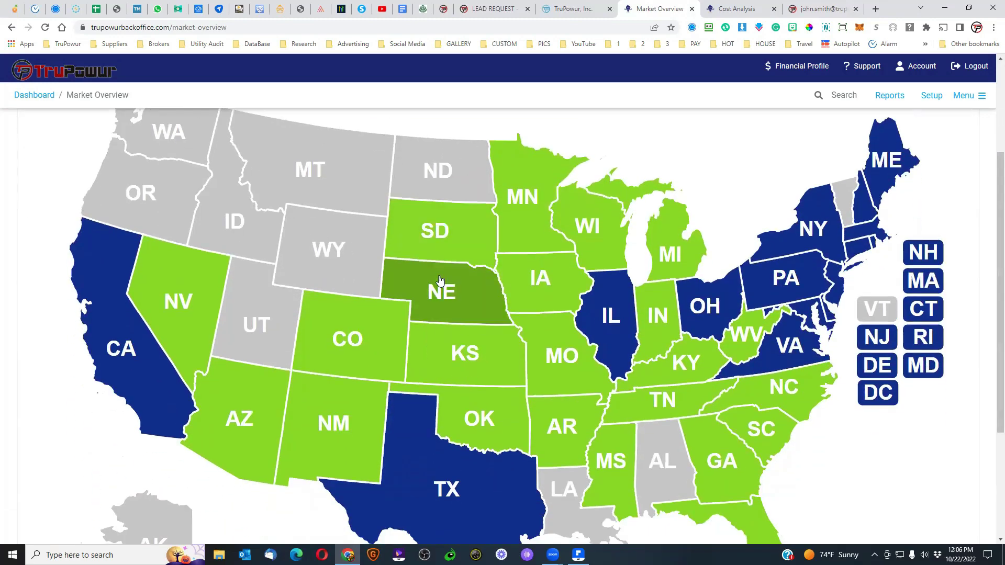
{"action": "left_click", "coordinate": [501, 13]}
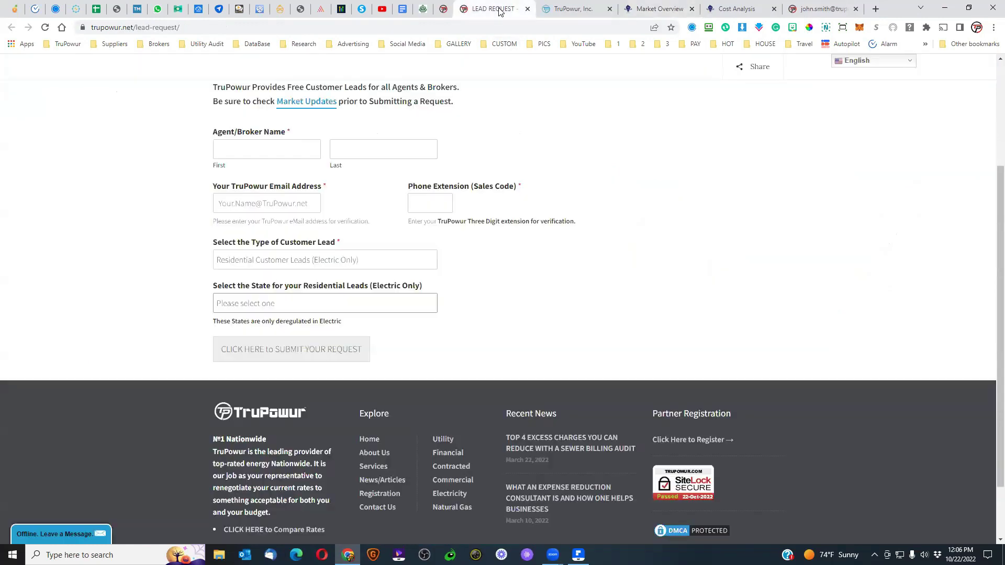
{"action": "left_click", "coordinate": [308, 261]}
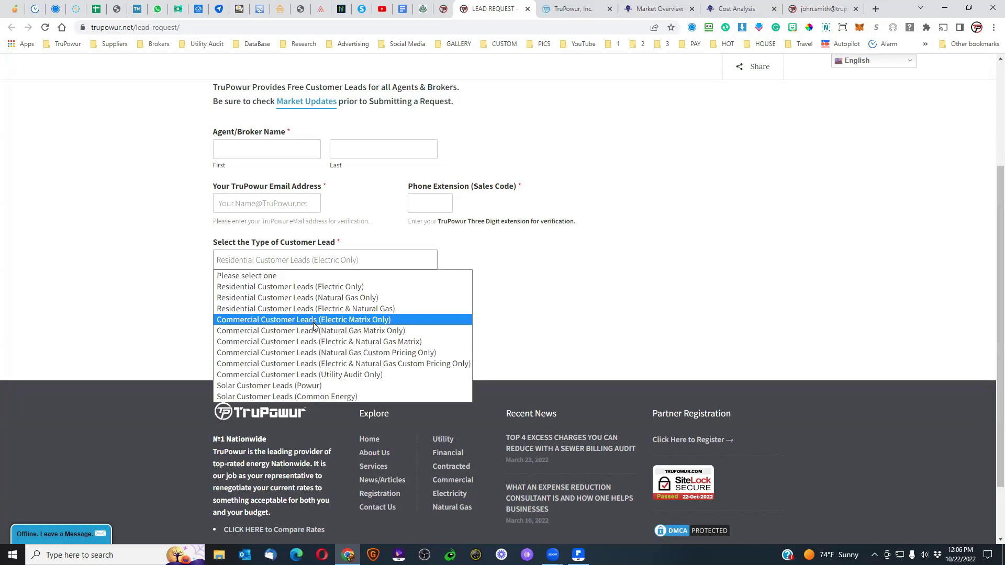